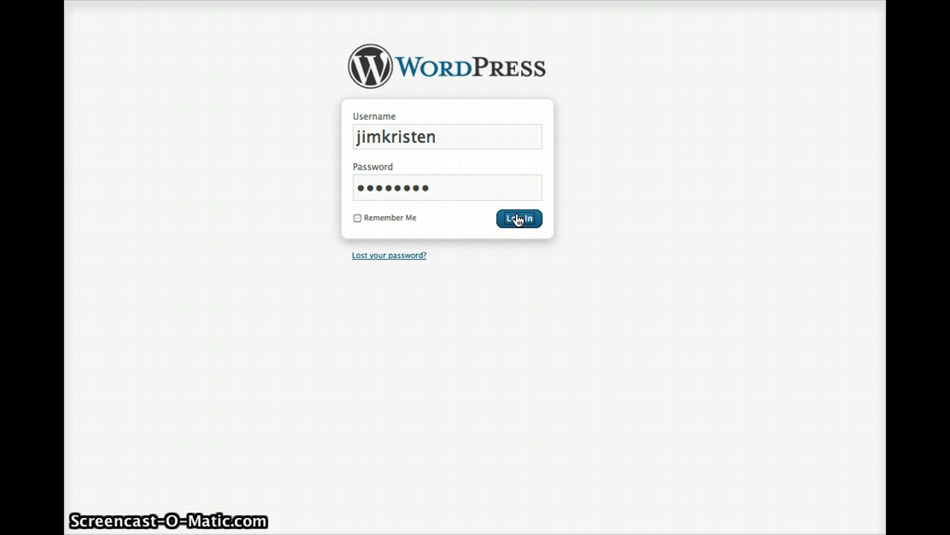
# - Log in to the site and open the News Articles page for editing
pyautogui.click(633, 238)
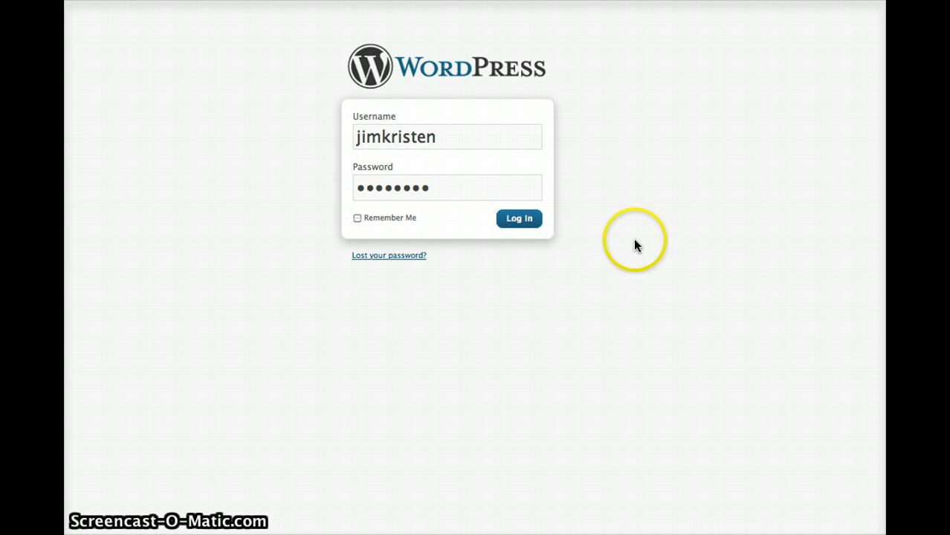
pyautogui.click(286, 154)
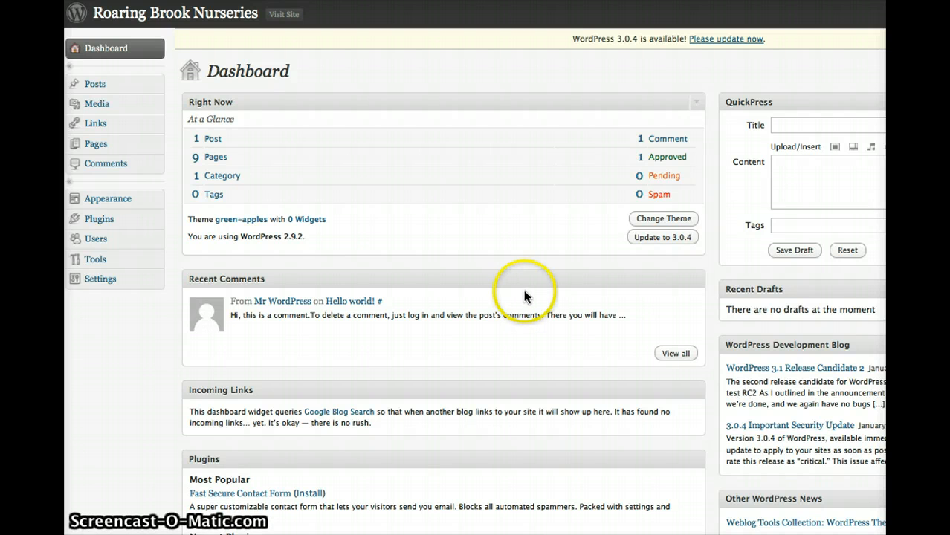
pyautogui.click(217, 163)
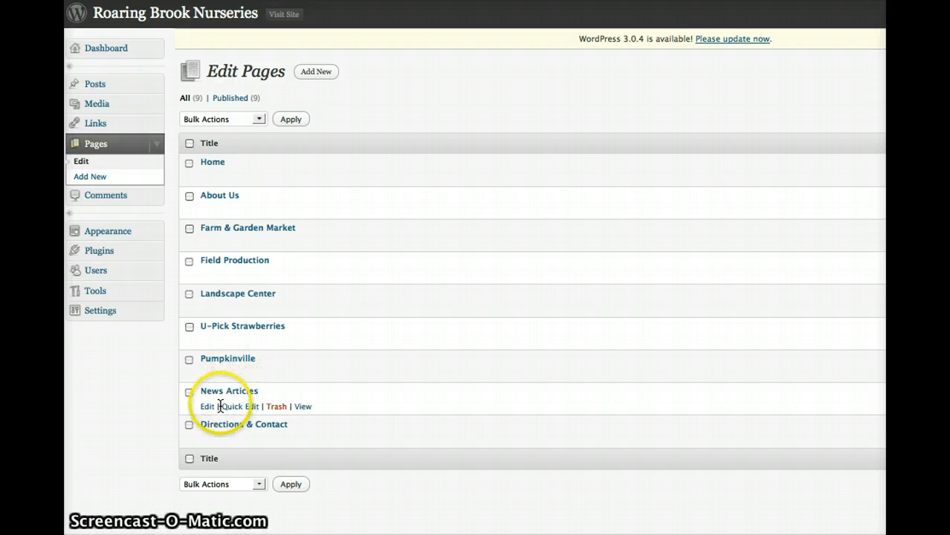
pyautogui.click(207, 408)
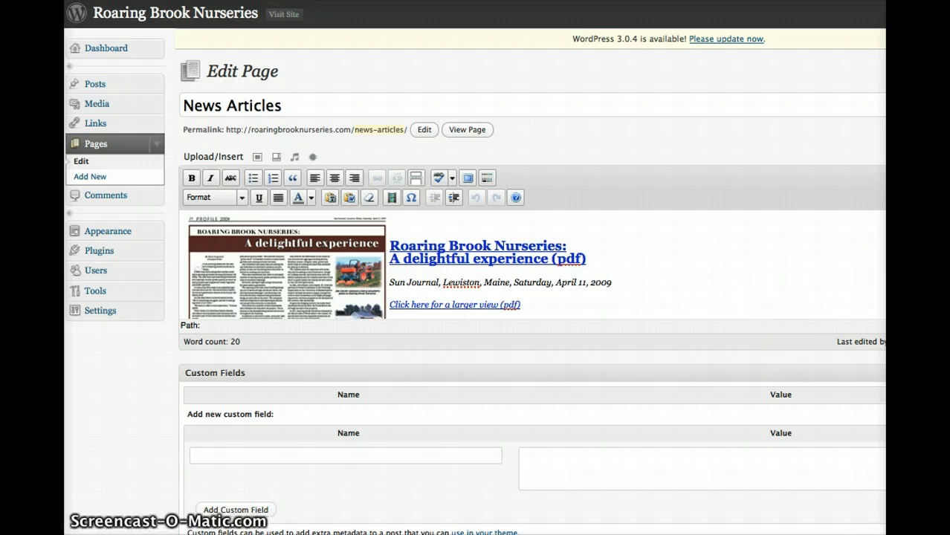
# - Add a new line reading "Start typing......" below the "Click here for a larger view (pdf)" link
pyautogui.scroll(-1, 532, 265)
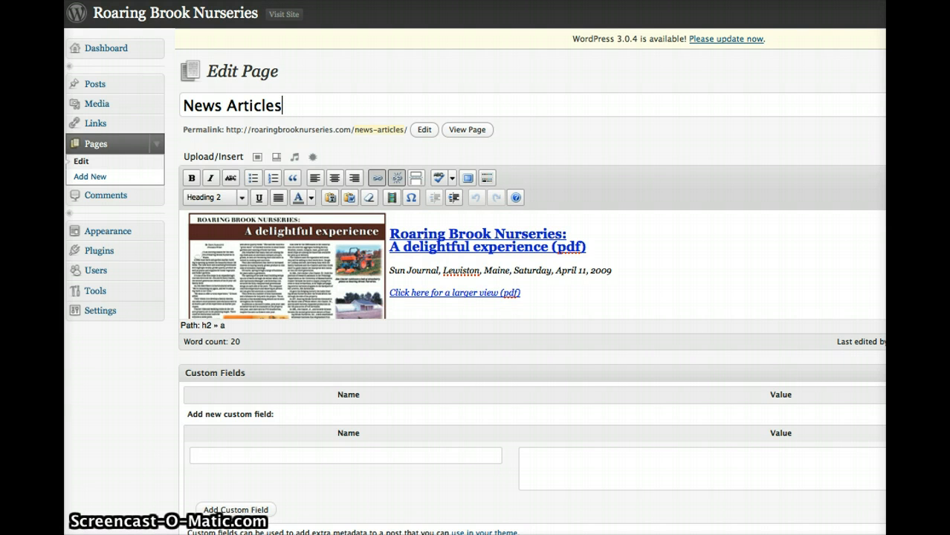
pyautogui.scroll(-3, 532, 265)
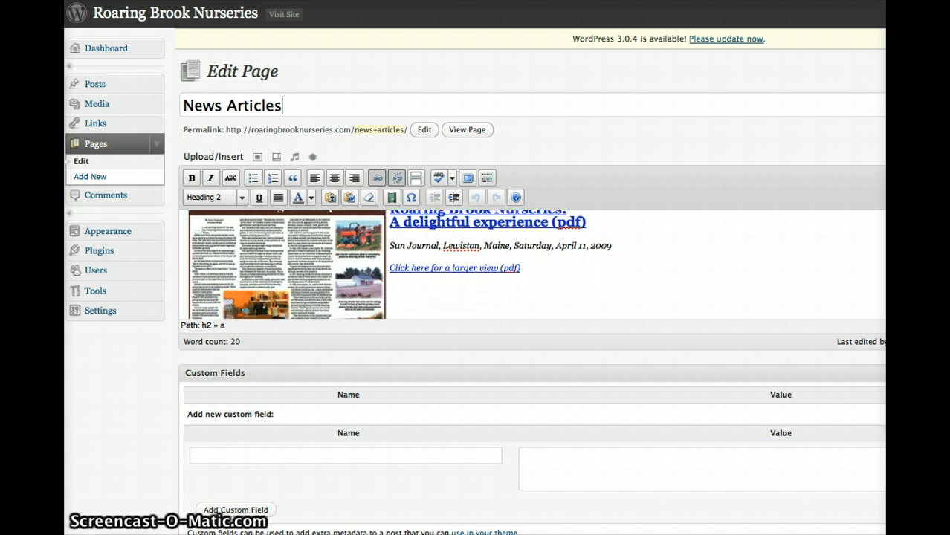
pyautogui.scroll(-3, 532, 264)
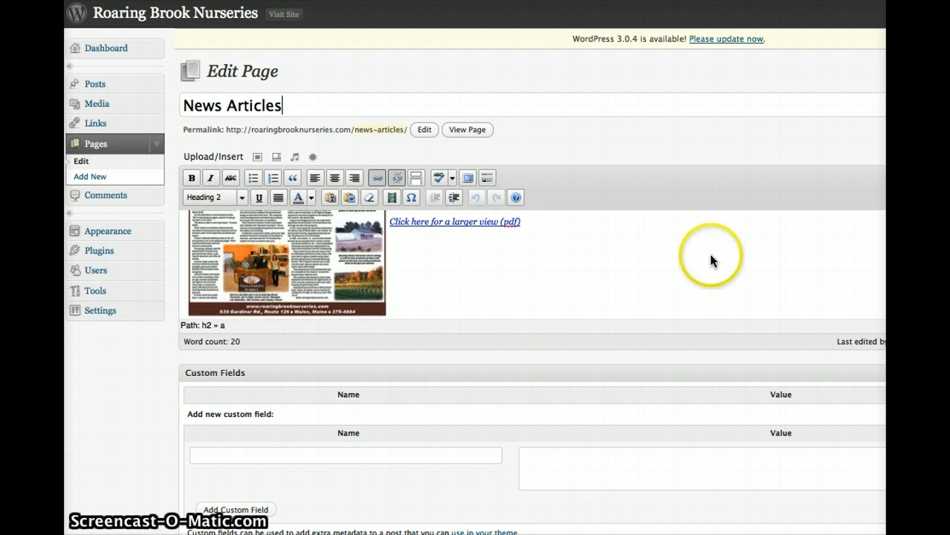
pyautogui.click(532, 238)
pyautogui.press('Return')
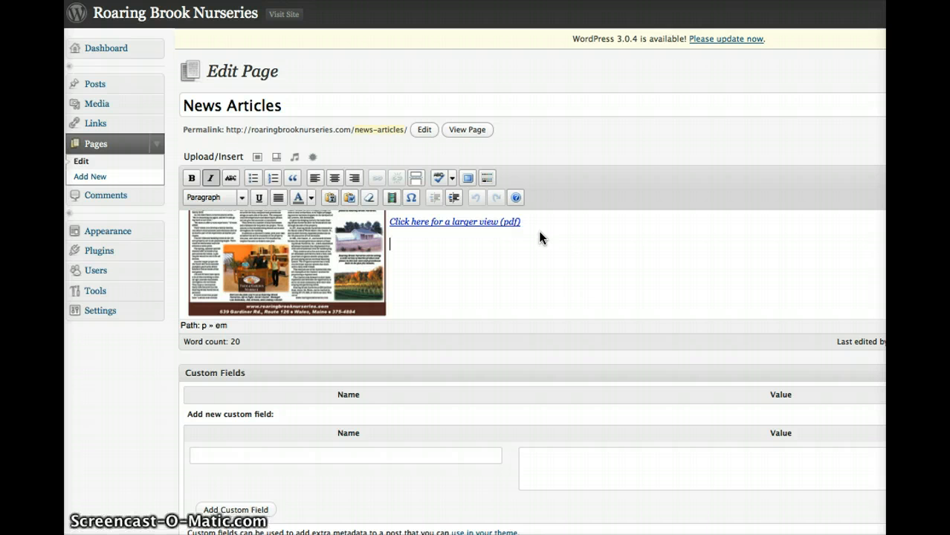
pyautogui.write('Star')
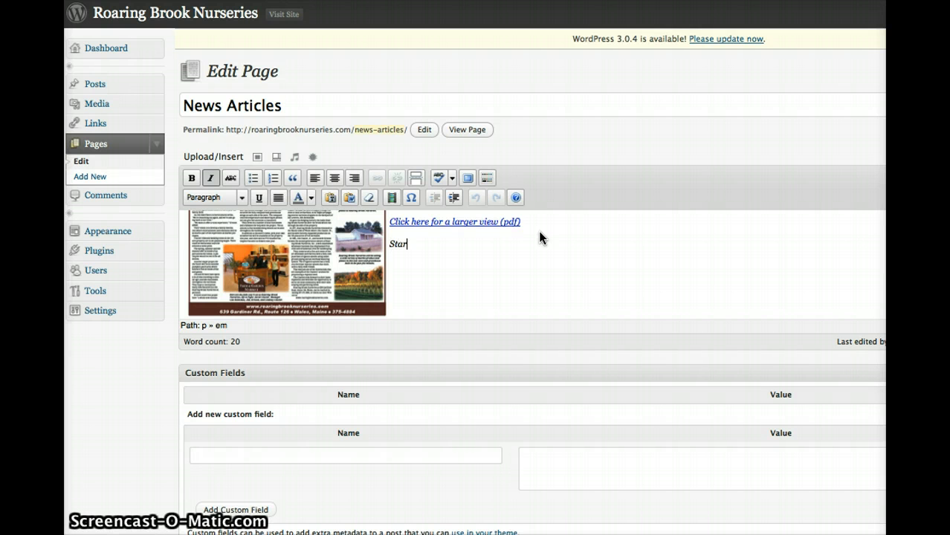
pyautogui.write('t typ')
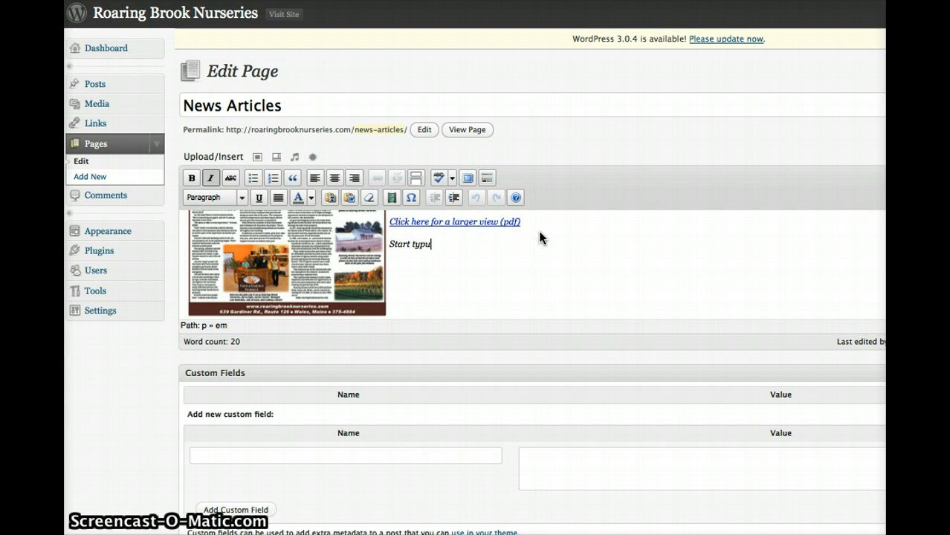
pyautogui.write('ing......')
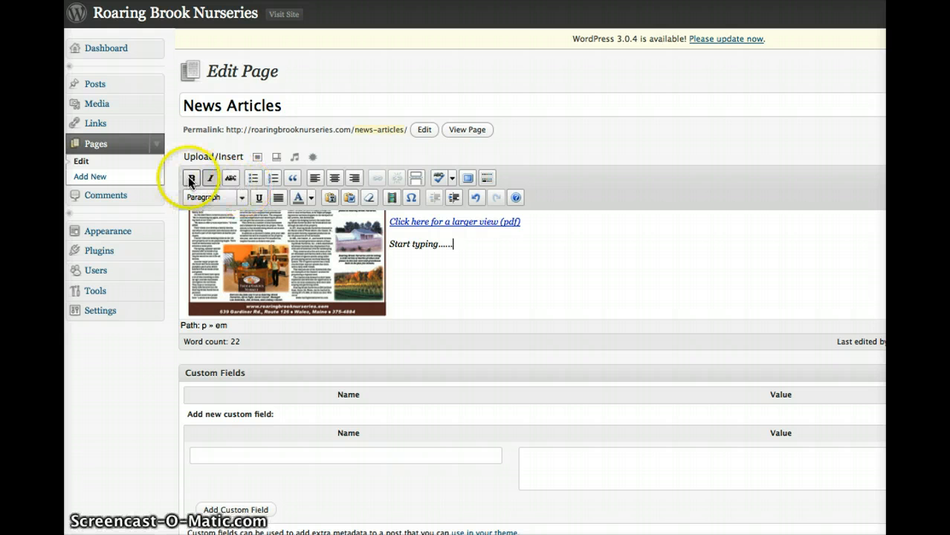
# - Examine the available paragraph and heading formats and the text colour palette in the page editor
pyautogui.click(310, 179)
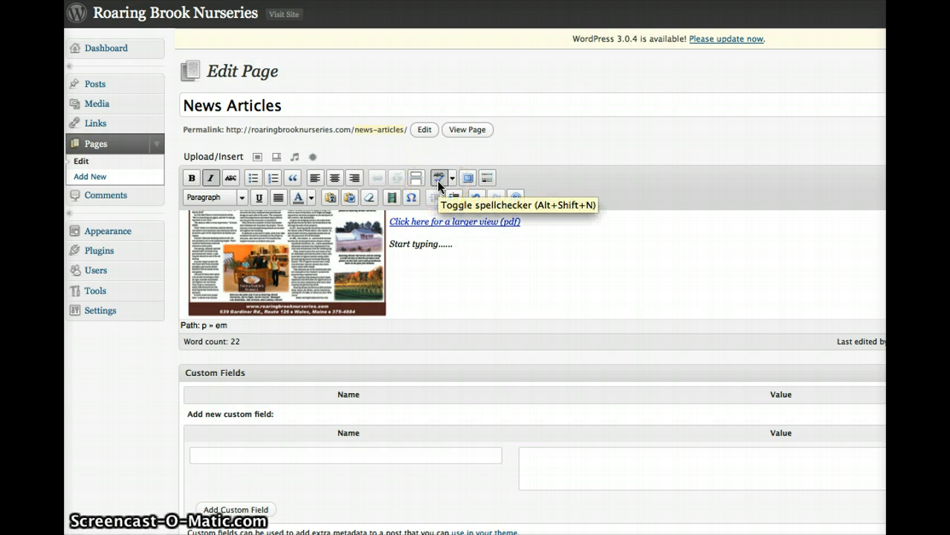
pyautogui.click(240, 197)
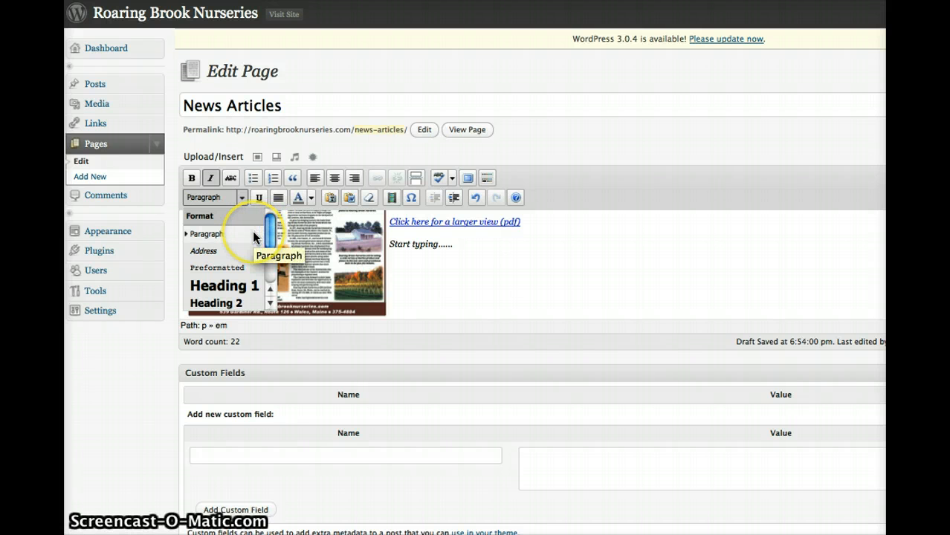
pyautogui.scroll(-2, 245, 234)
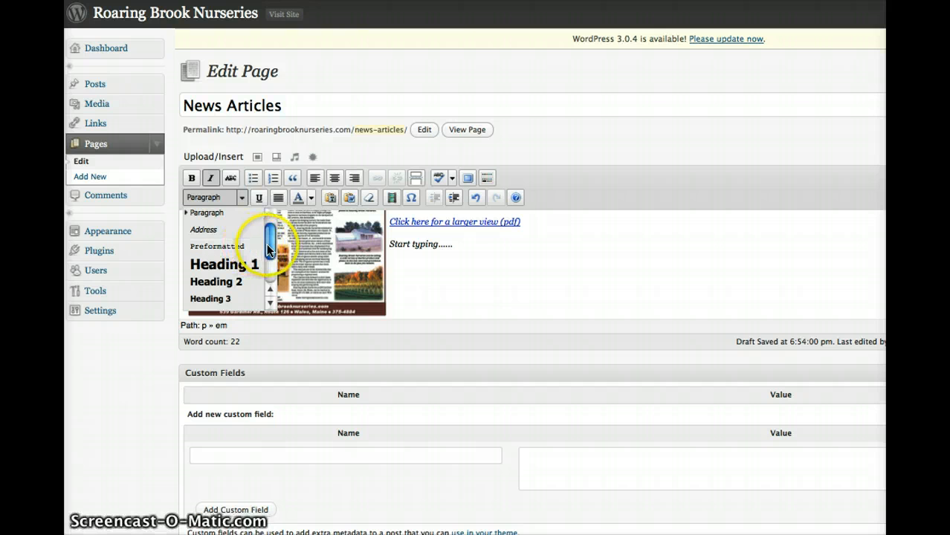
pyautogui.moveTo(269, 249); pyautogui.dragTo(269, 258)
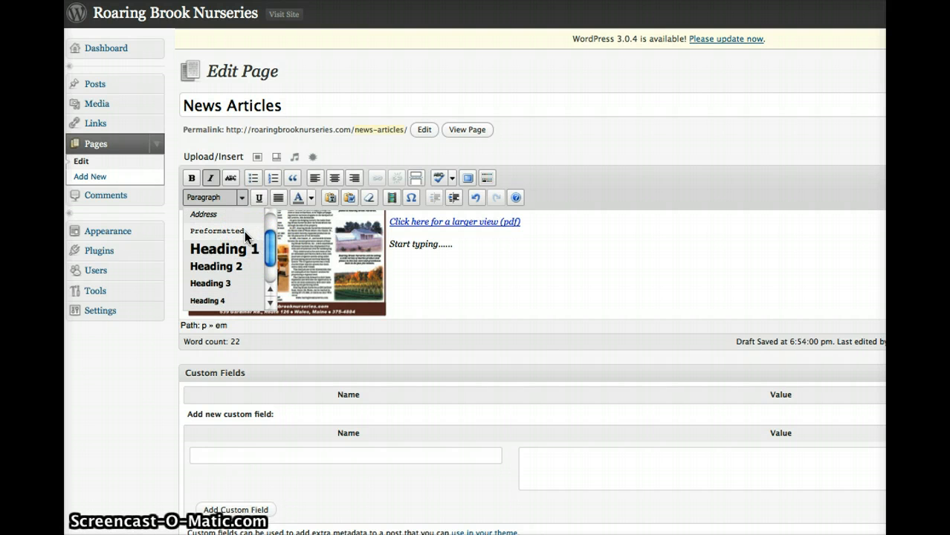
pyautogui.moveTo(269, 249); pyautogui.dragTo(268, 256)
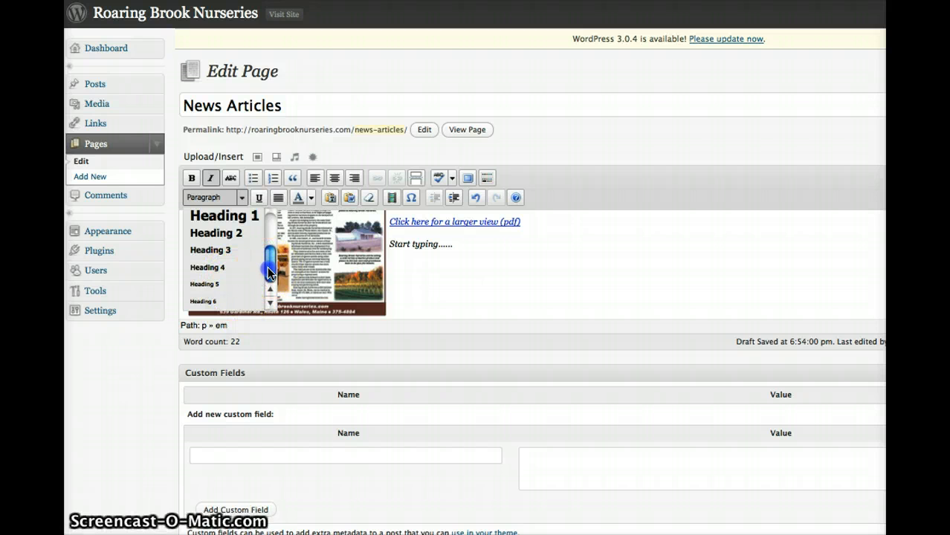
pyautogui.moveTo(268, 267); pyautogui.dragTo(269, 228)
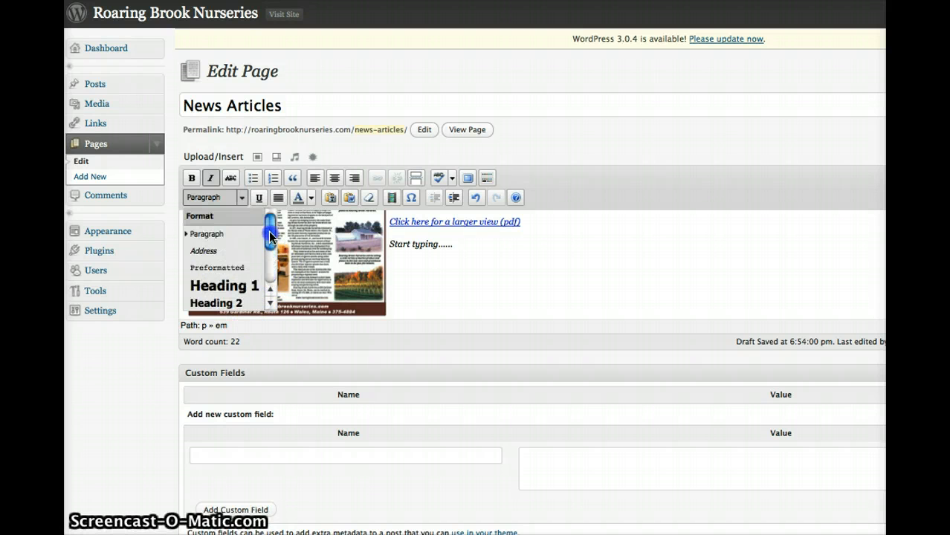
pyautogui.click(244, 198)
pyautogui.click(243, 197)
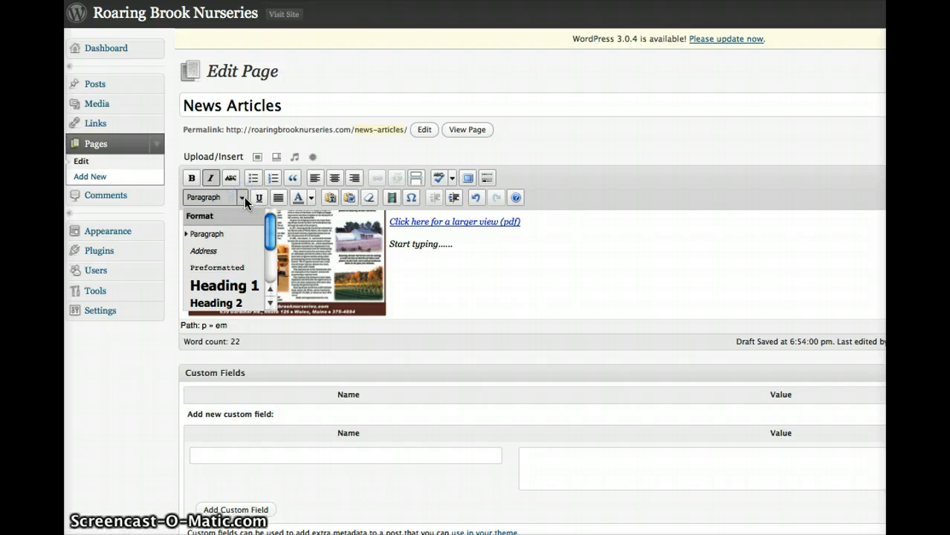
pyautogui.click(244, 197)
pyautogui.click(243, 198)
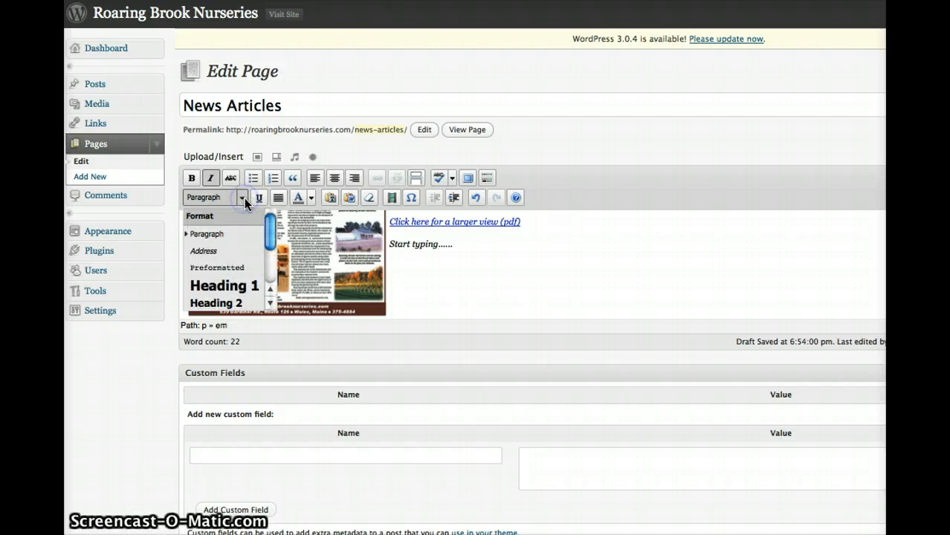
pyautogui.click(309, 198)
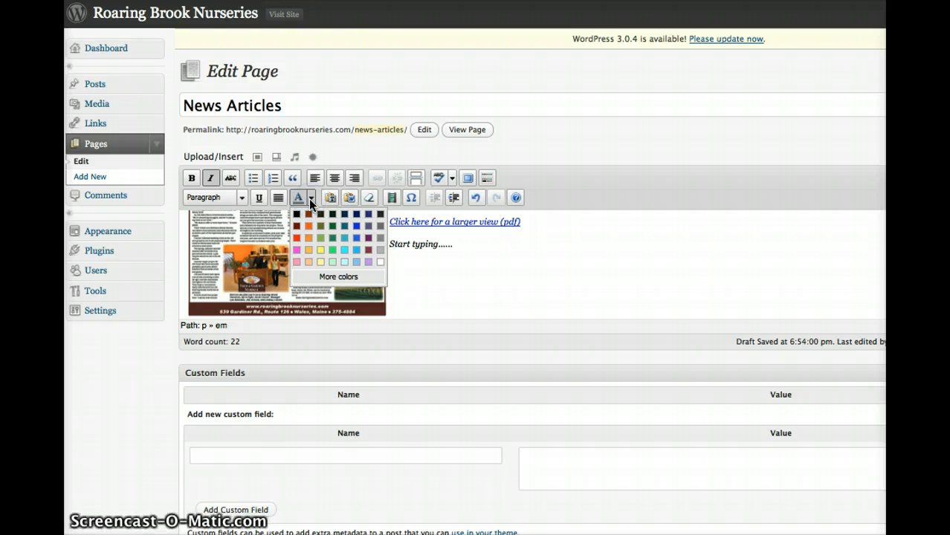
pyautogui.click(309, 198)
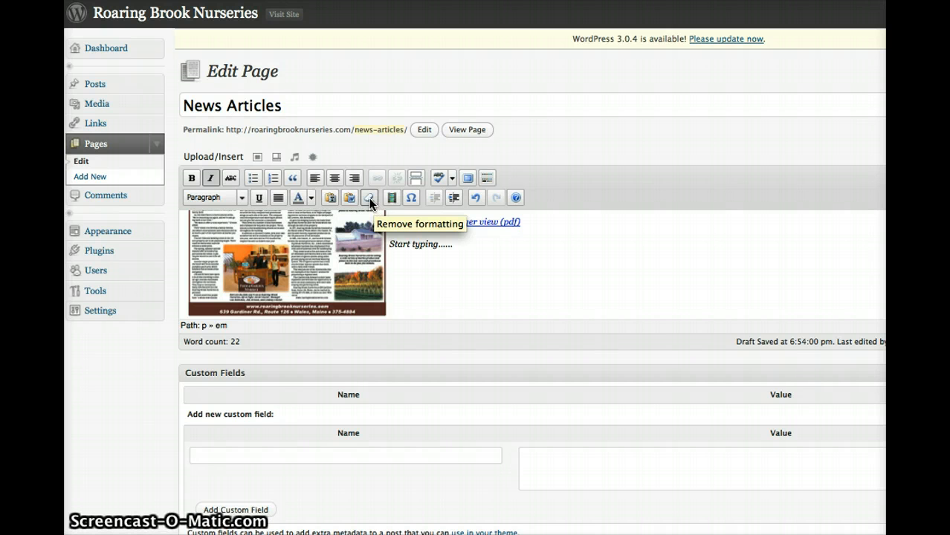
pyautogui.click(245, 199)
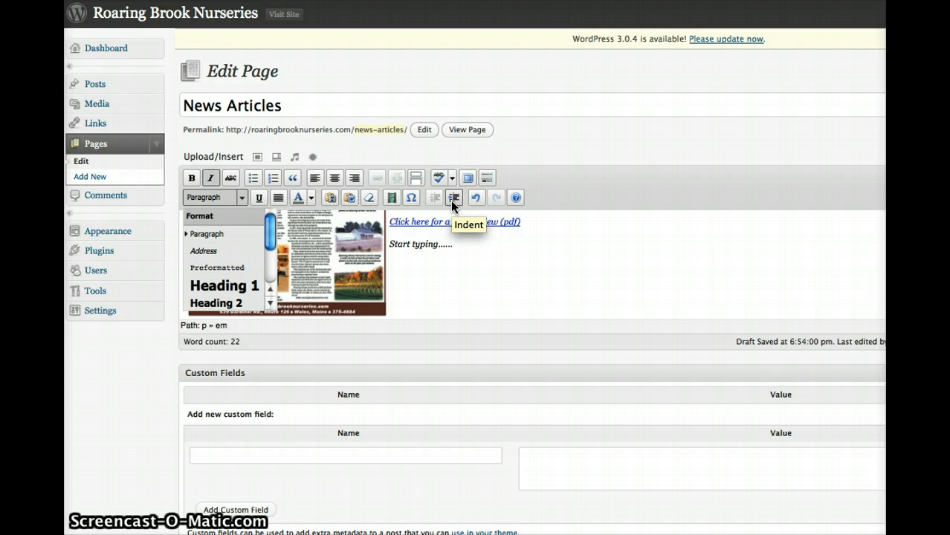
# - Upload the image "Screen shot 2011-01-05 at 12.03.17 PM" from the computer's Desktop folder
pyautogui.click(257, 159)
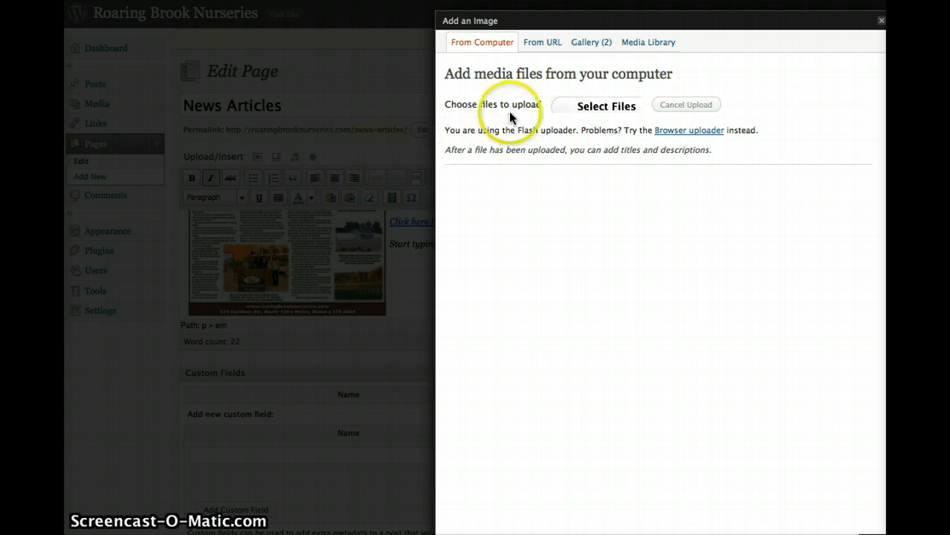
pyautogui.click(602, 108)
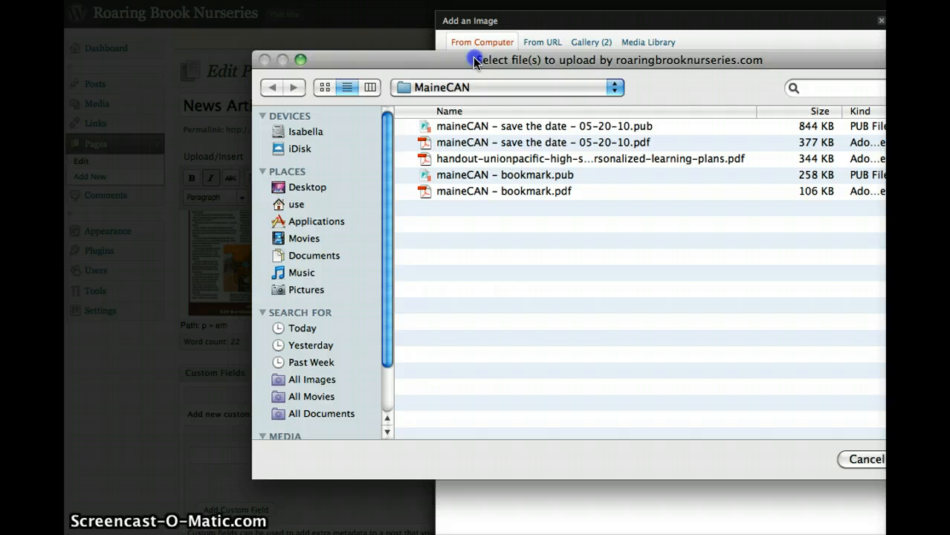
pyautogui.click(485, 84)
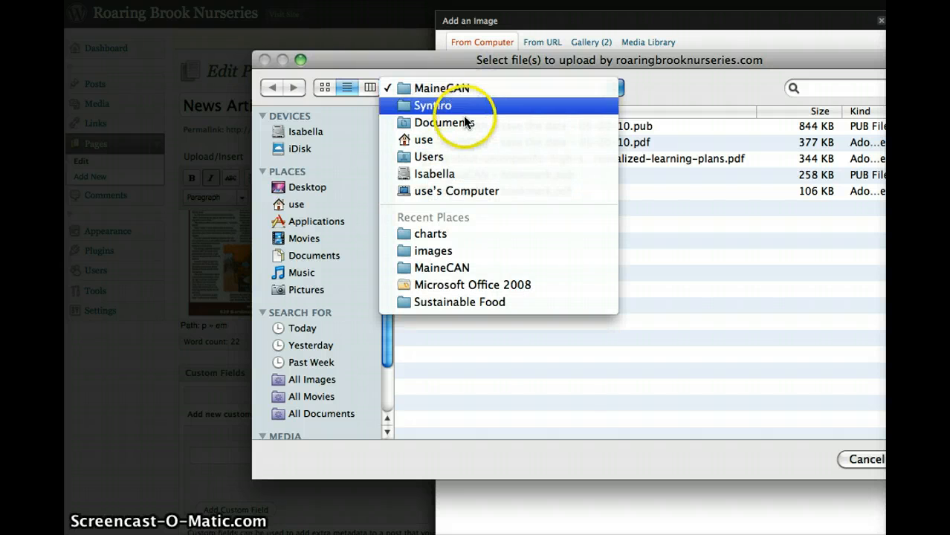
pyautogui.click(343, 187)
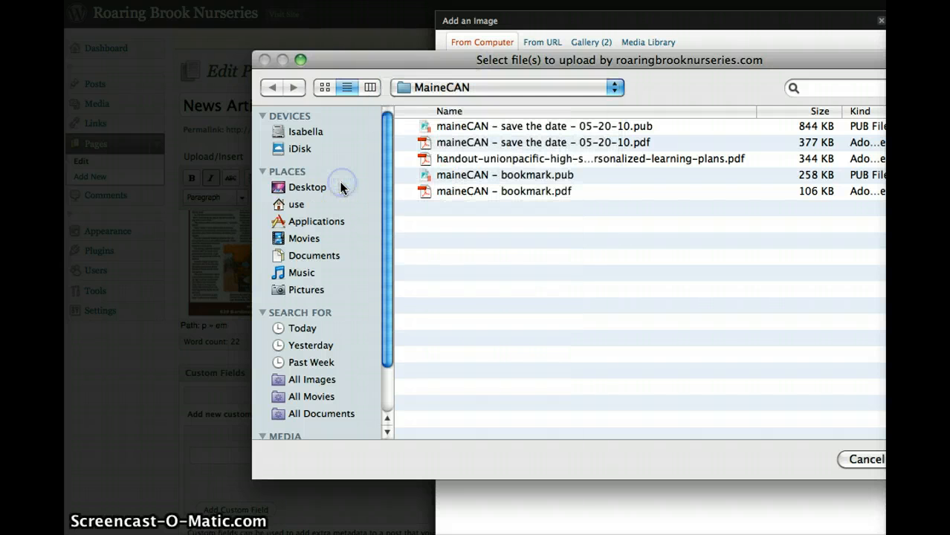
pyautogui.click(331, 188)
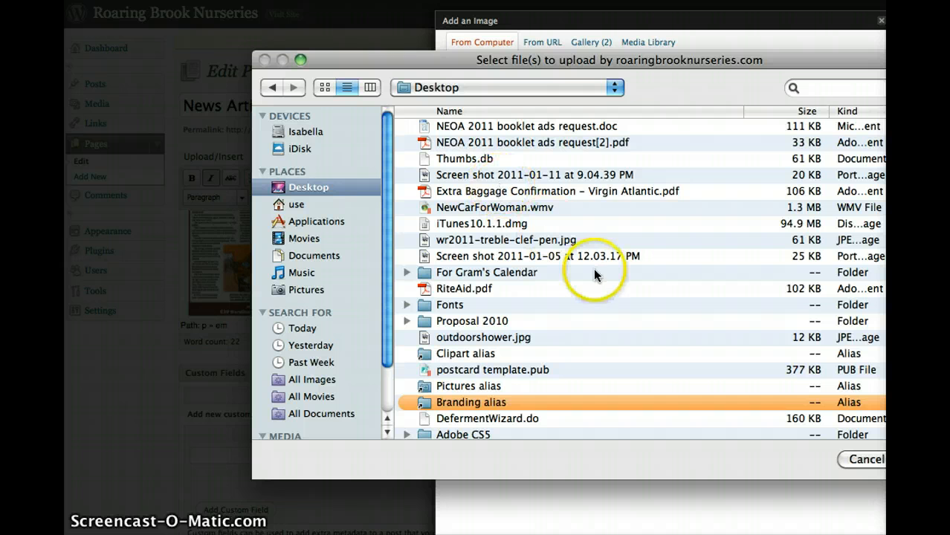
pyautogui.scroll(-3, 594, 274)
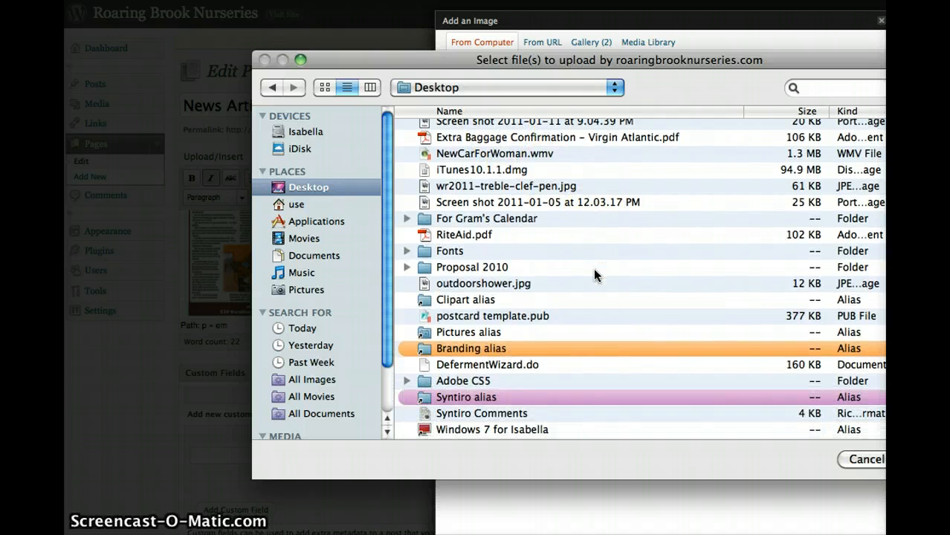
pyautogui.scroll(3, 593, 269)
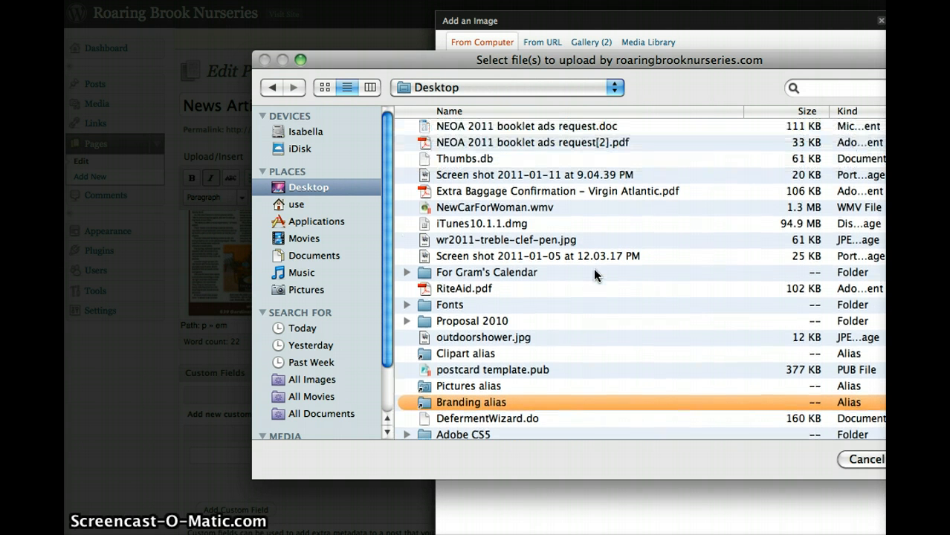
pyautogui.click(570, 257)
pyautogui.click(934, 460)
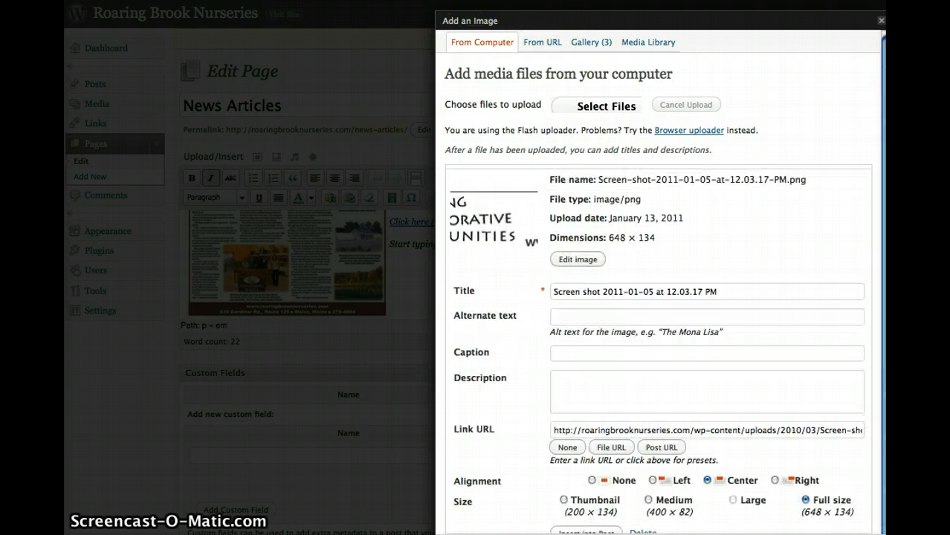
# - Insert the uploaded screen shot into the page with center alignment at full size, leaving its alternate text empty
pyautogui.click(725, 292)
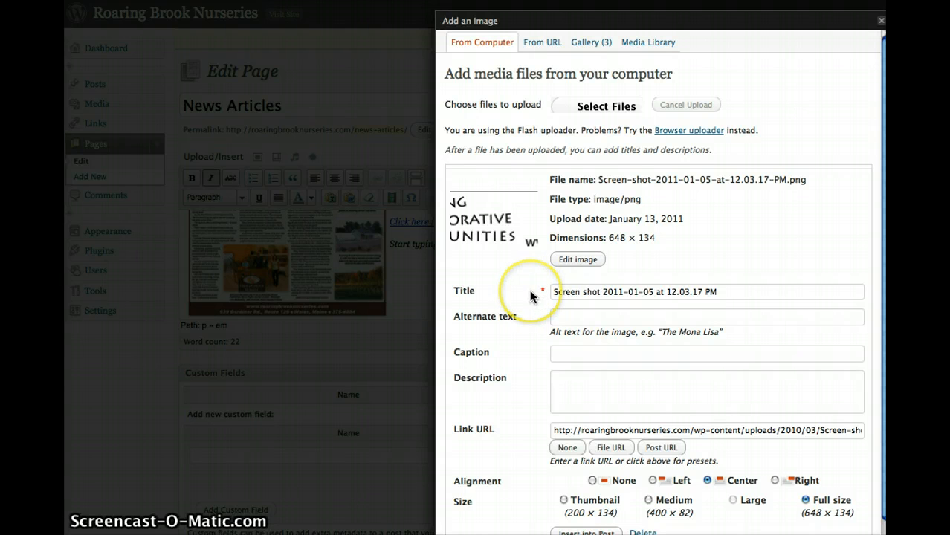
pyautogui.click(580, 321)
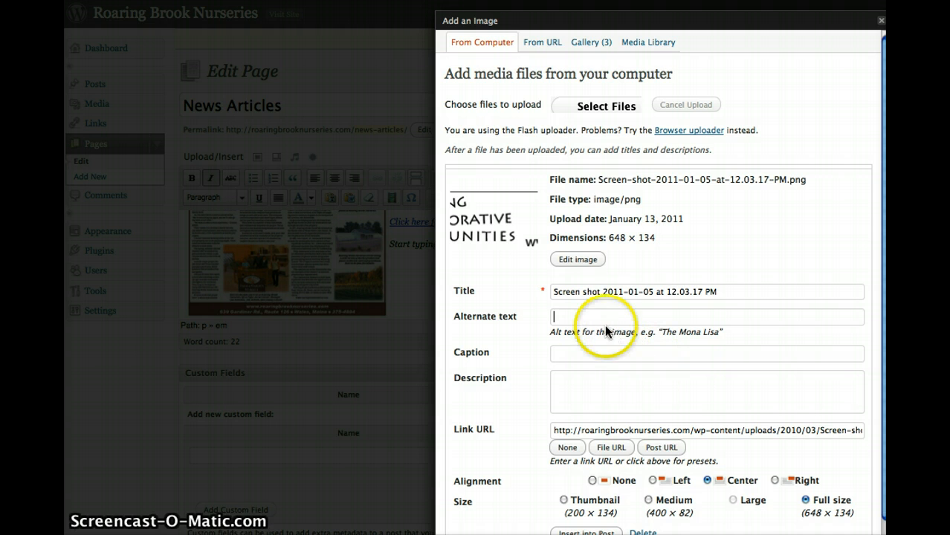
pyautogui.scroll(-1, 658, 432)
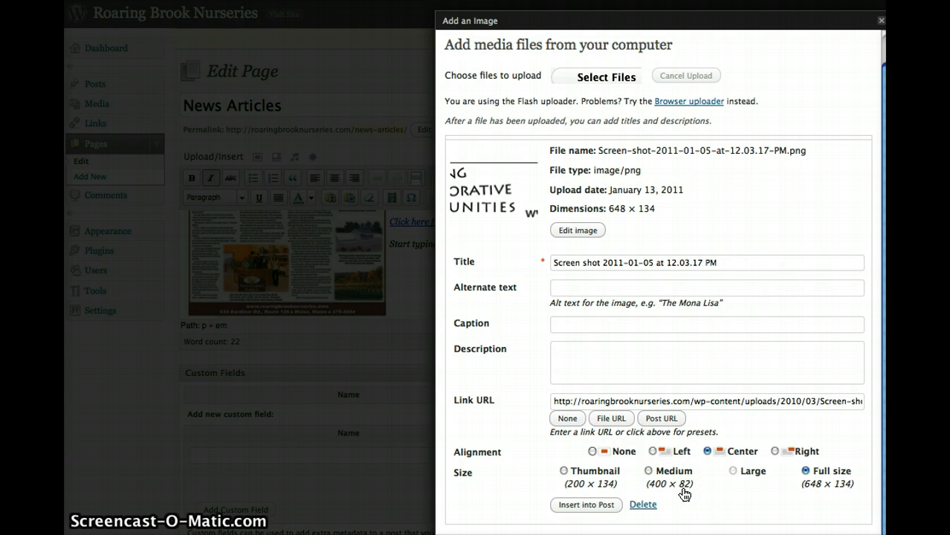
pyautogui.click(587, 505)
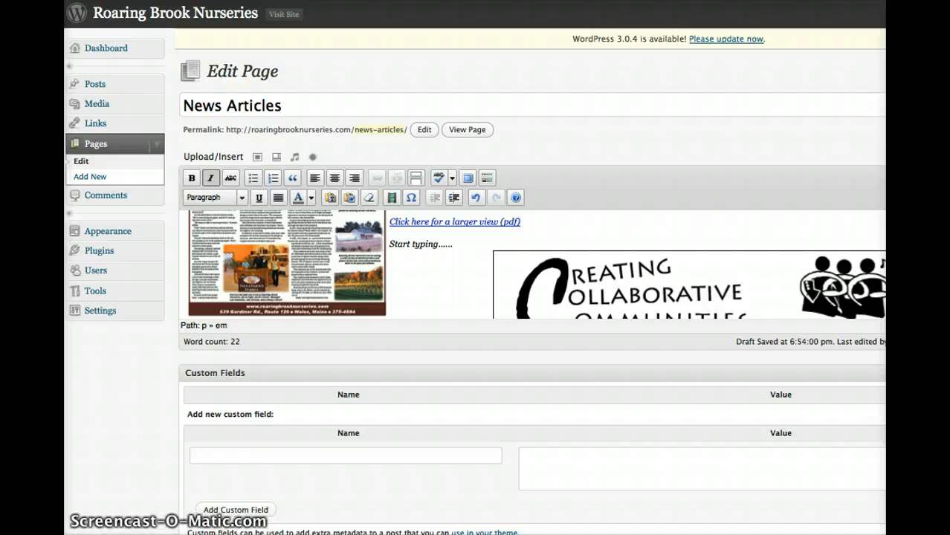
pyautogui.hscroll(2, 474, 268)
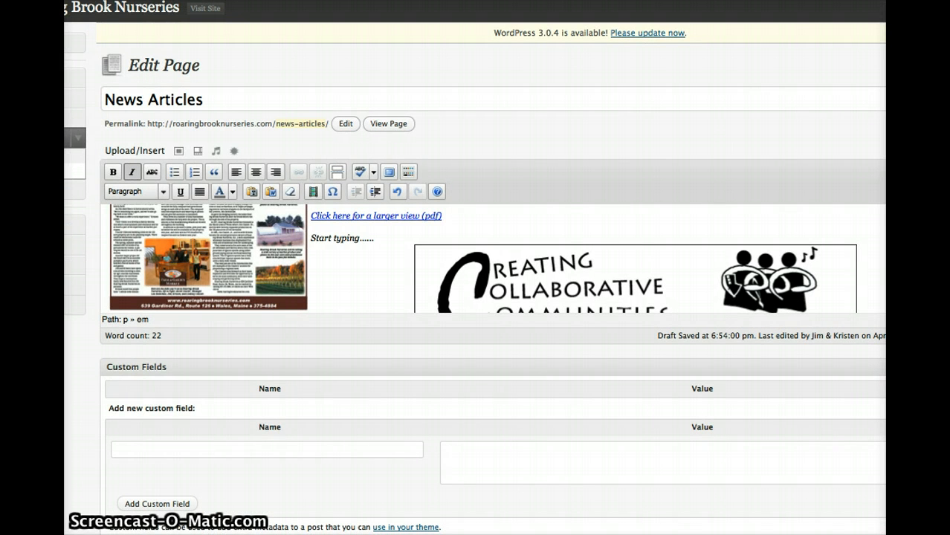
# - Review the placement of the inserted image beneath the "Start typing......" line in the News Articles page content
pyautogui.scroll(-4, 483, 257)
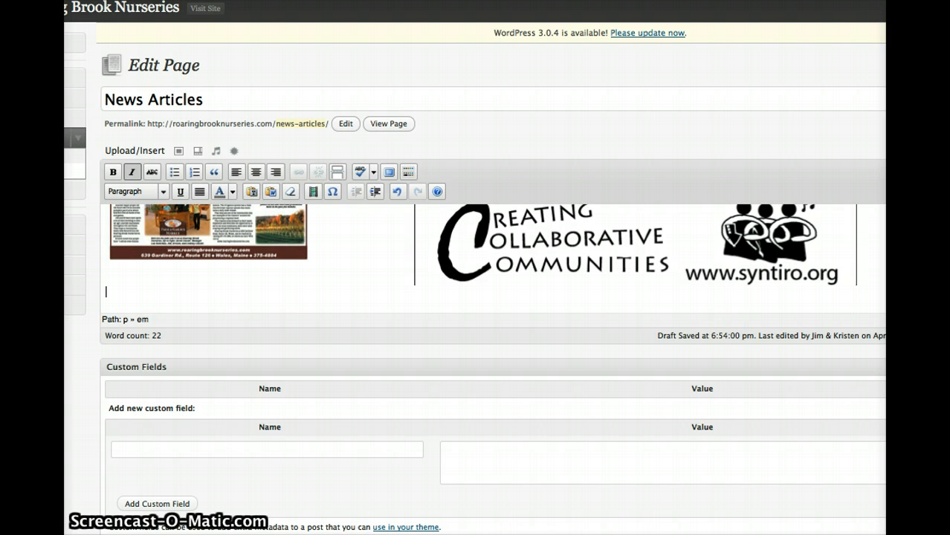
pyautogui.scroll(5, 483, 259)
pyautogui.scroll(-3, 484, 259)
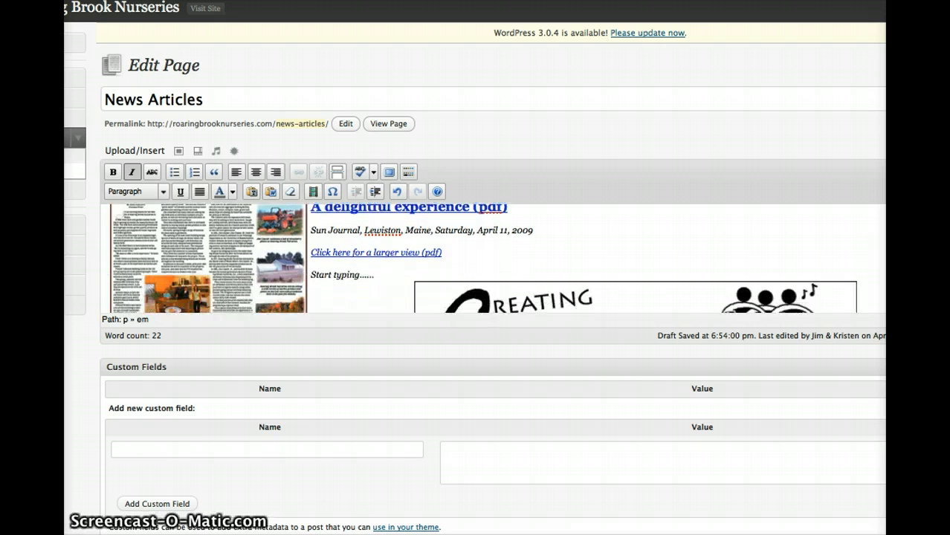
pyautogui.scroll(-1, 483, 259)
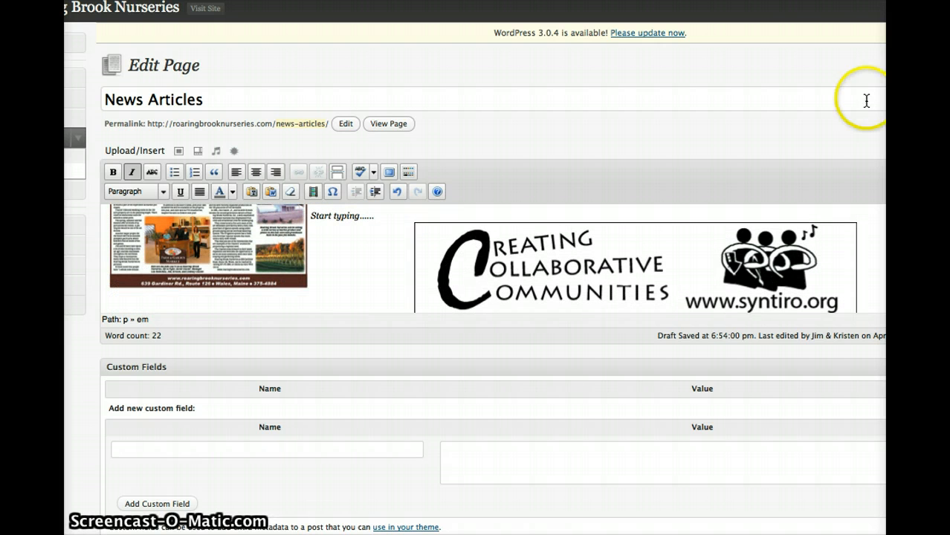
pyautogui.click(842, 3)
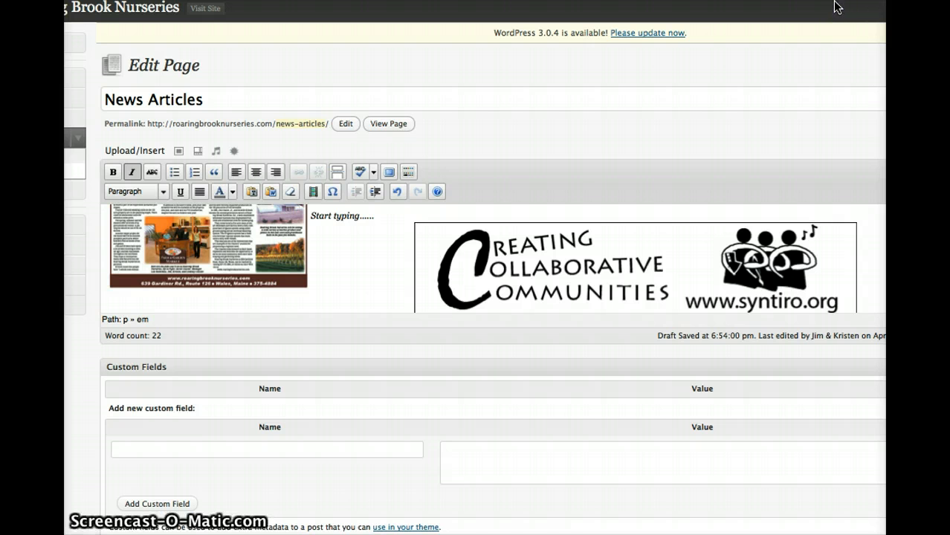
pyautogui.click(882, 44)
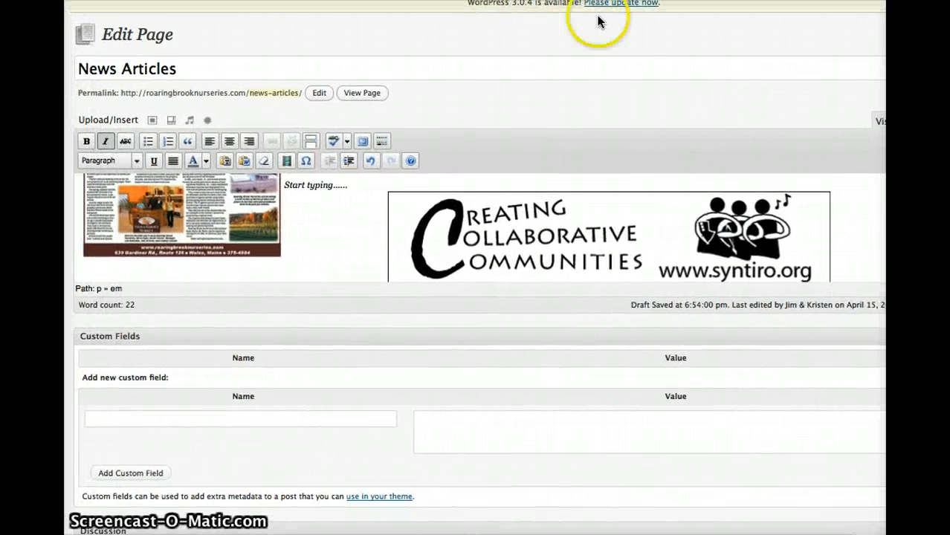
# - Delete the inserted screen shot image and the "Start typing......" line from the News Articles page content
pyautogui.click(623, 214)
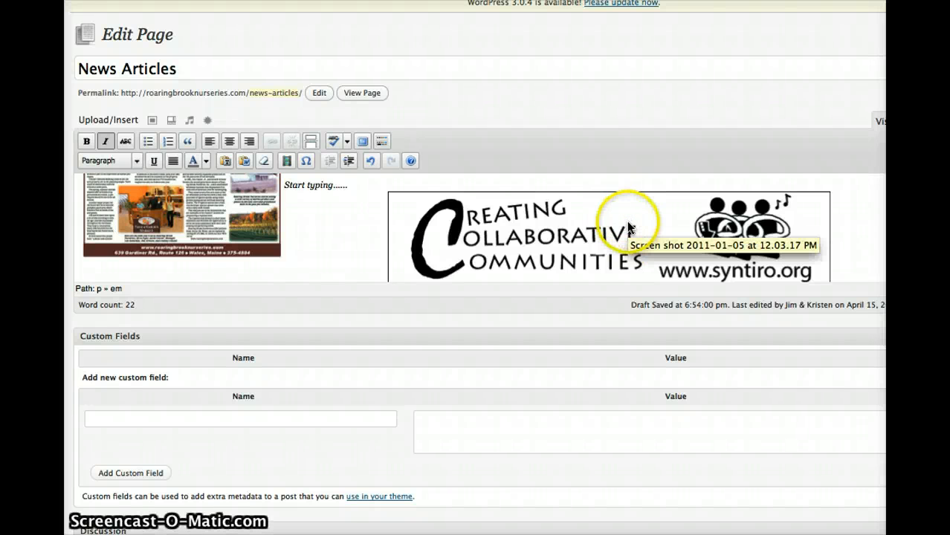
pyautogui.click(628, 225)
pyautogui.press('Delete')
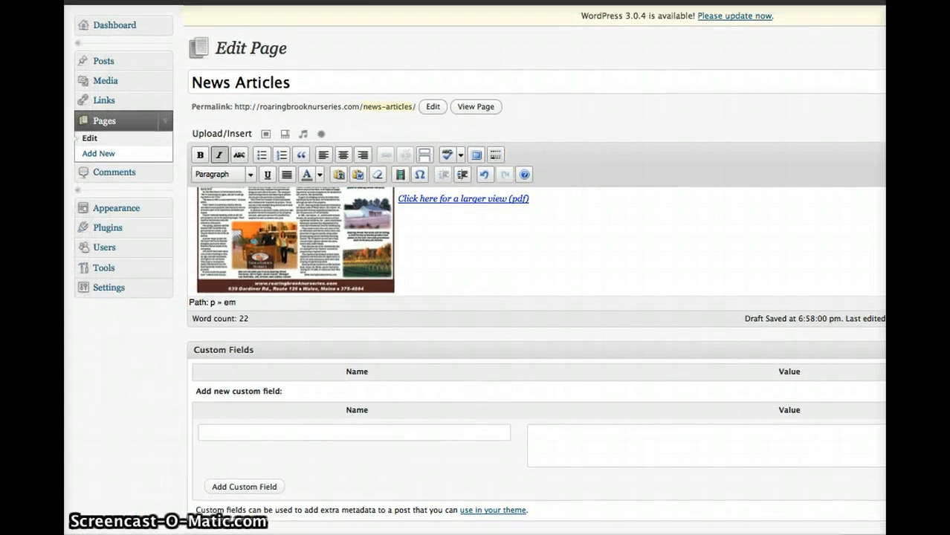
# - Leave the News Articles page without updating it and go to the site's Dashboard, accepting the prompt to navigate away
pyautogui.click(108, 27)
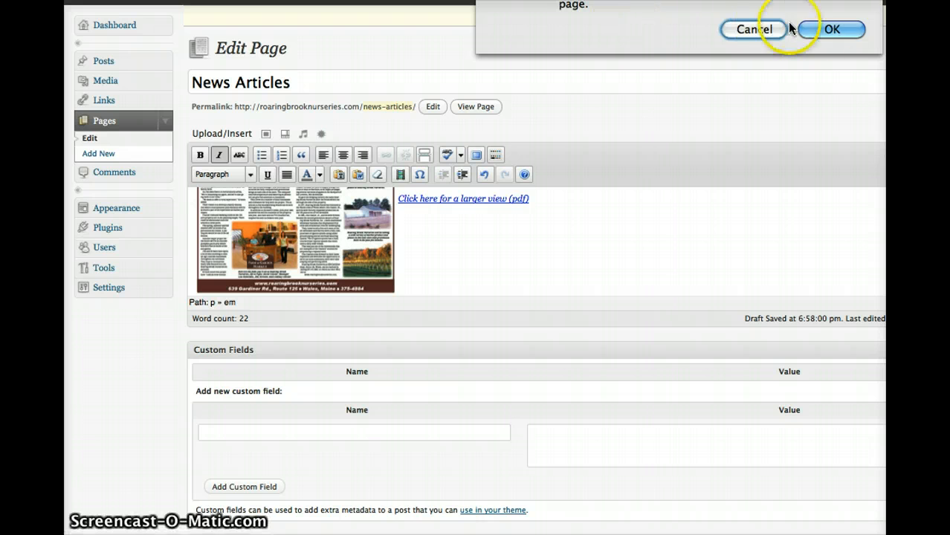
pyautogui.click(825, 29)
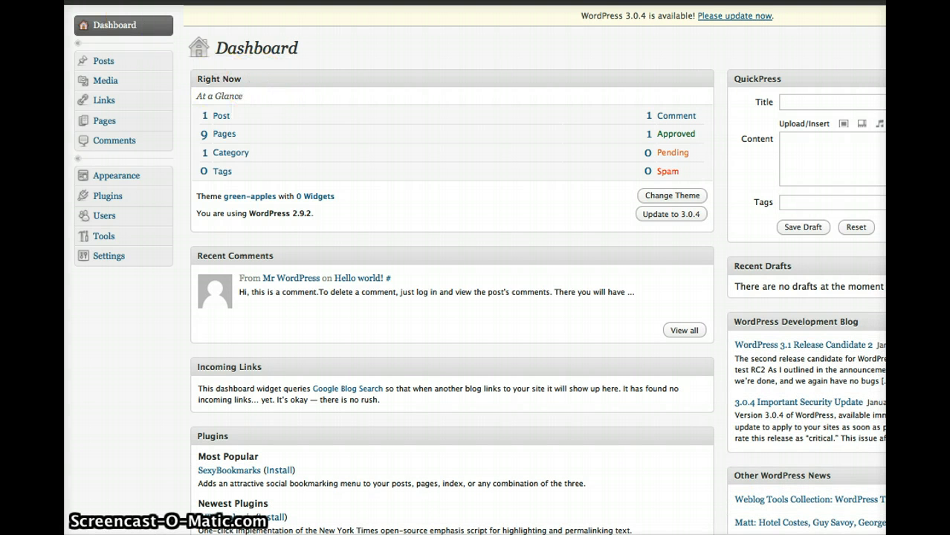
pyautogui.scroll(-1, 476, 268)
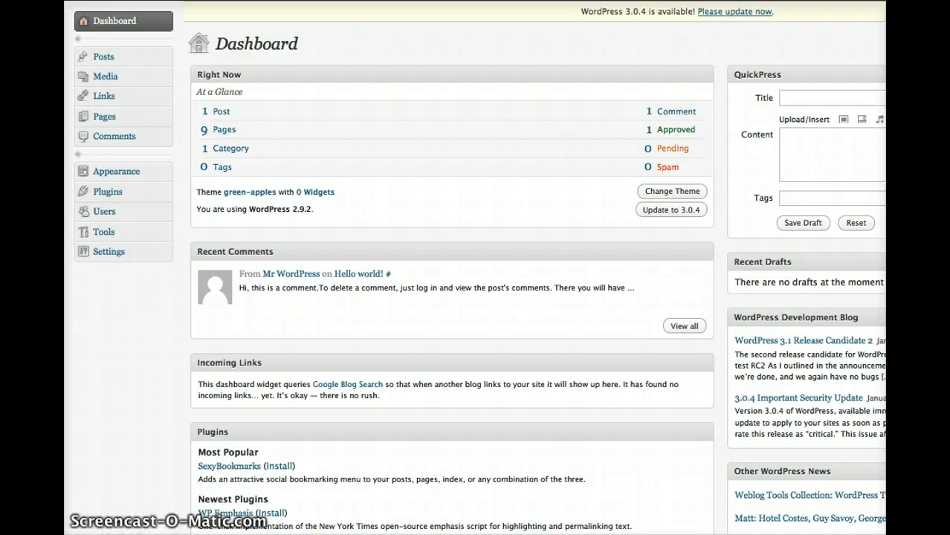